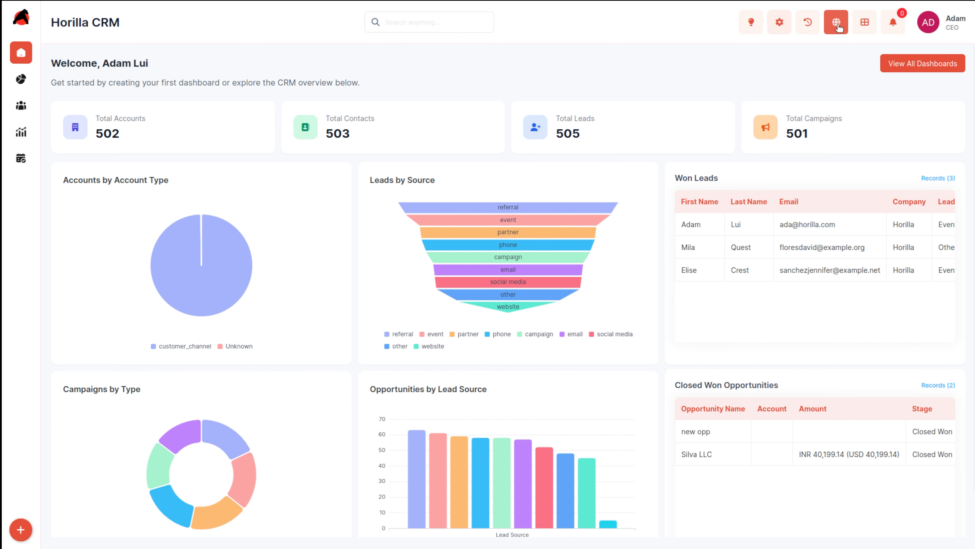
Step: Open the forecast type settings
{"action": "left_click", "coordinate": [784, 22]}
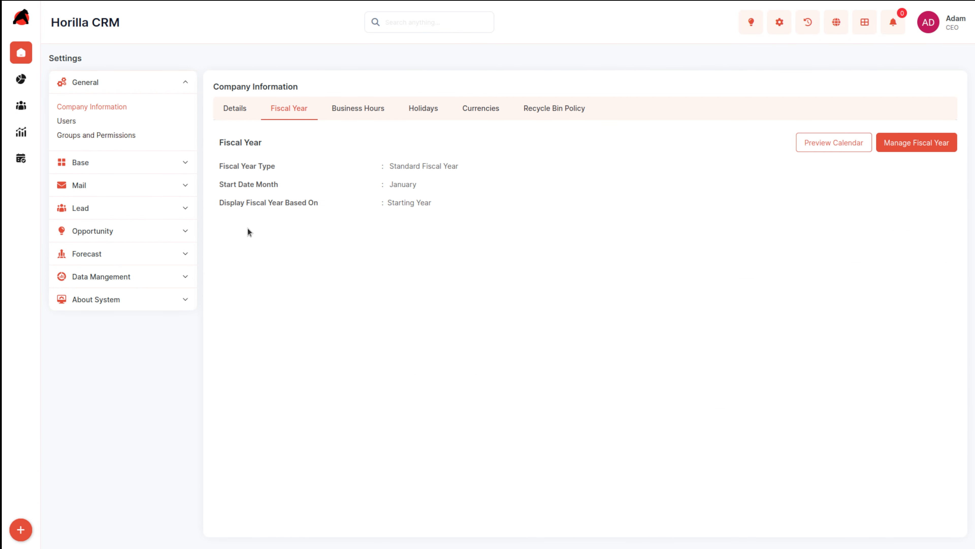
{"action": "left_click", "coordinate": [171, 257]}
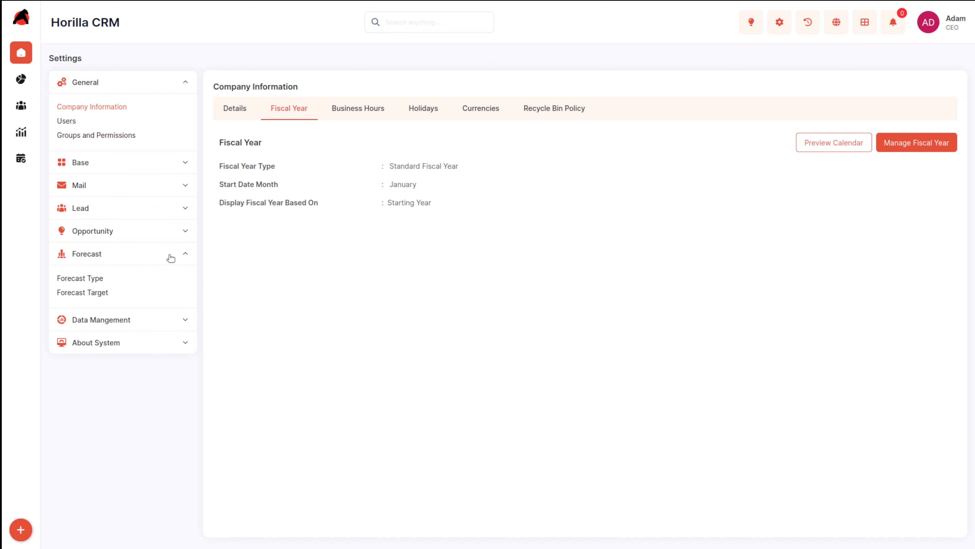
{"action": "left_click", "coordinate": [72, 279]}
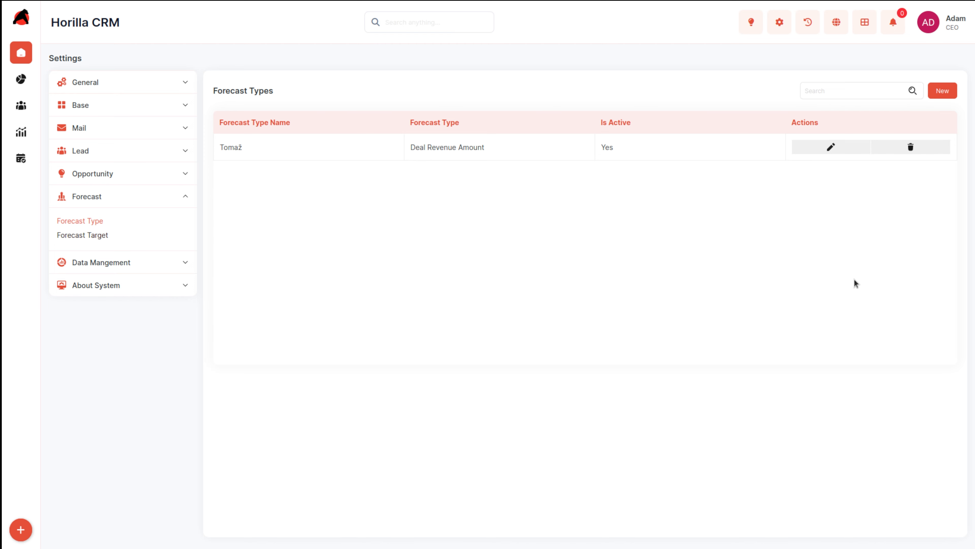
Step: Start a new forecast type named "Q3 Revenue goal" with Deal Revenue Amount as its type
{"action": "left_click", "coordinate": [935, 93]}
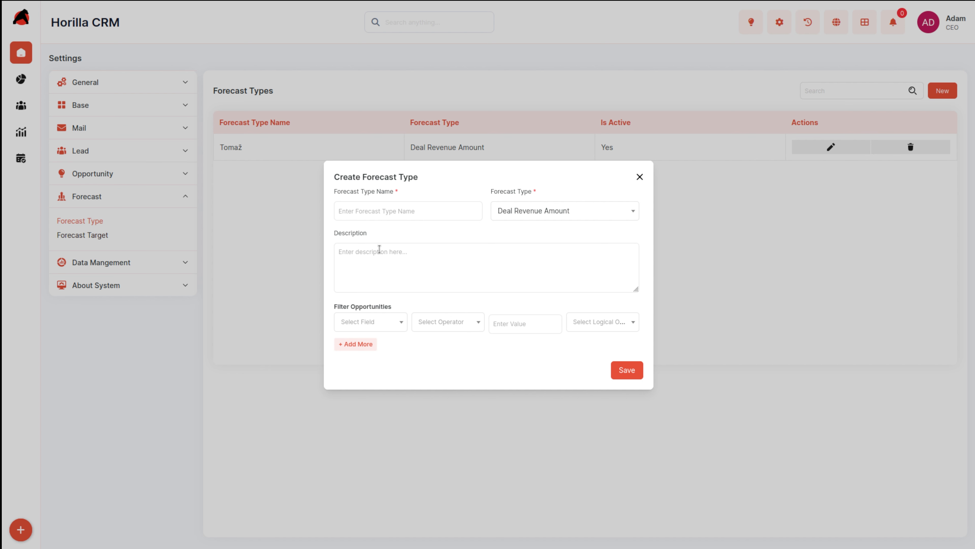
{"action": "left_click", "coordinate": [362, 211]}
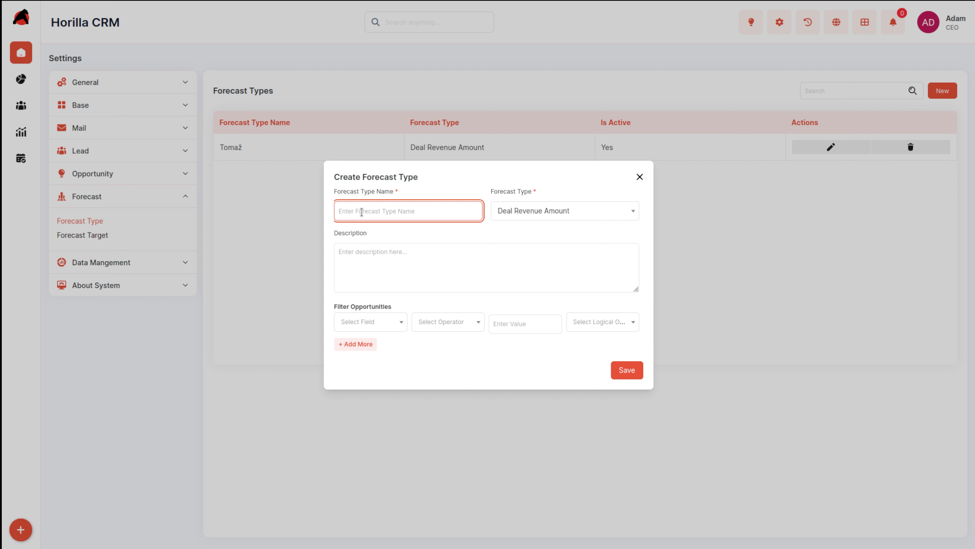
{"action": "type", "text": "Q3 Revenue goal"}
{"action": "left_click", "coordinate": [589, 220]}
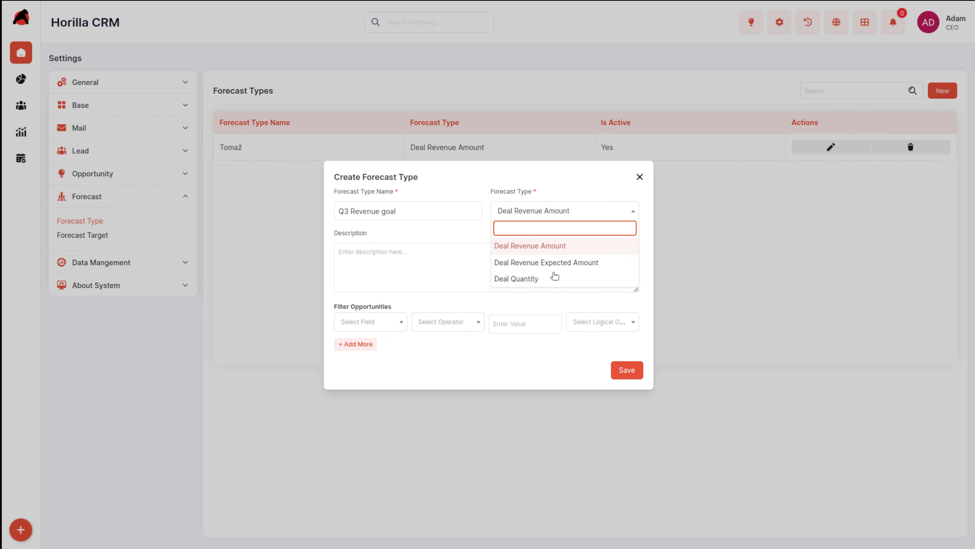
{"action": "left_click", "coordinate": [570, 245]}
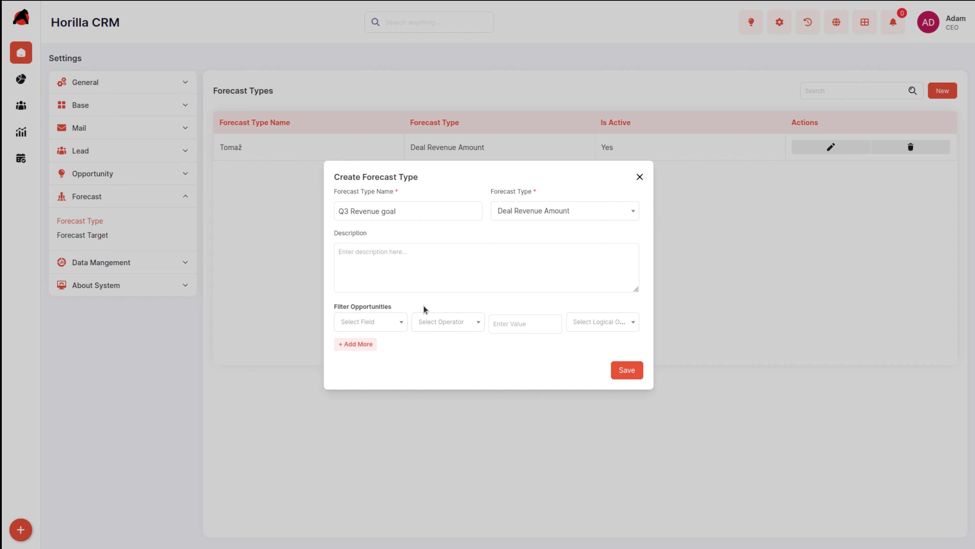
Step: Filter the forecast type's opportunities to those whose Opportunity Name contains the person's first name, with no logical operator, and save it
{"action": "left_click", "coordinate": [353, 343]}
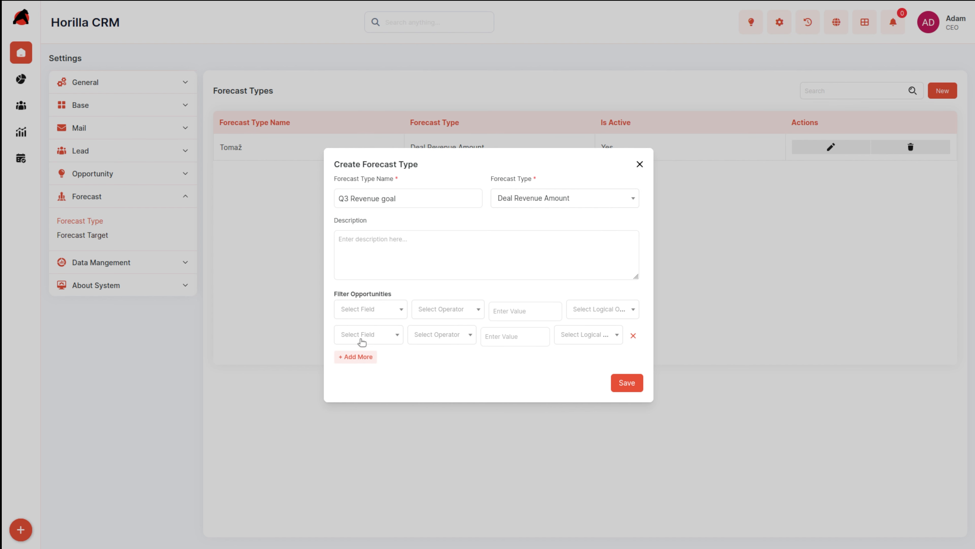
{"action": "left_click", "coordinate": [633, 335]}
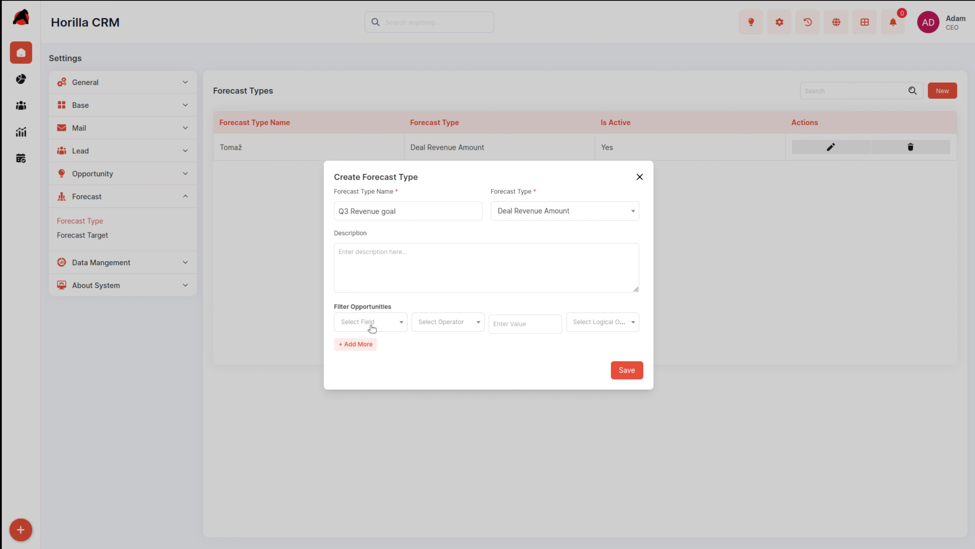
{"action": "left_click", "coordinate": [385, 324]}
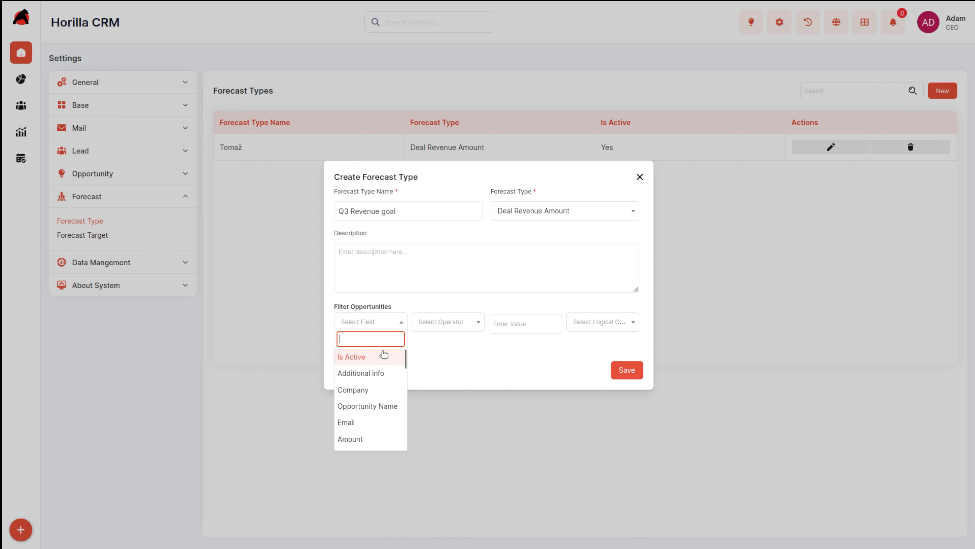
{"action": "left_click", "coordinate": [389, 404]}
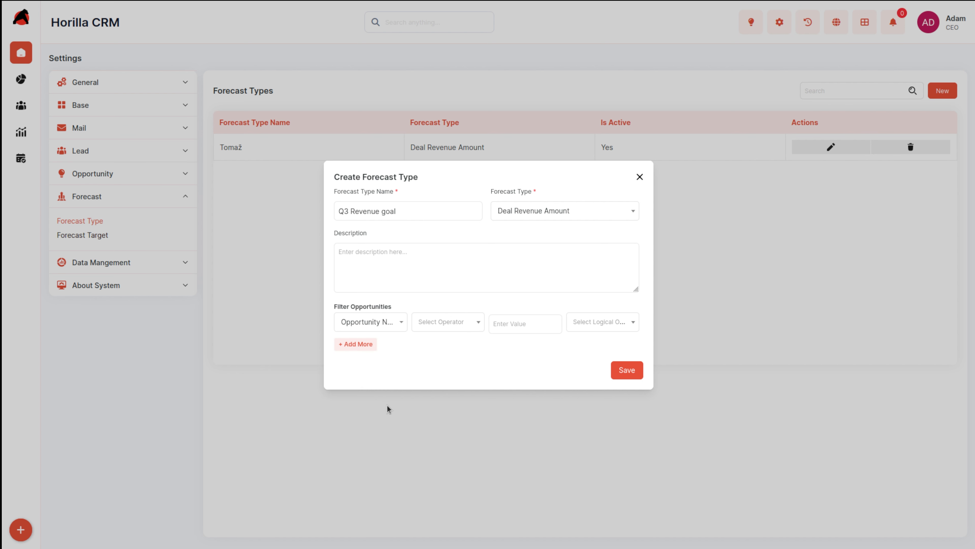
{"action": "left_click", "coordinate": [454, 327]}
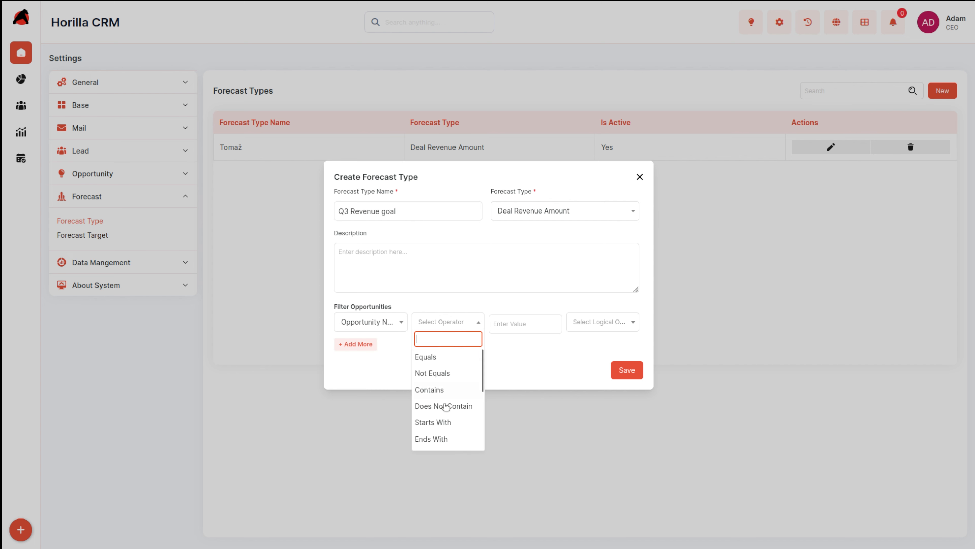
{"action": "left_click", "coordinate": [453, 390]}
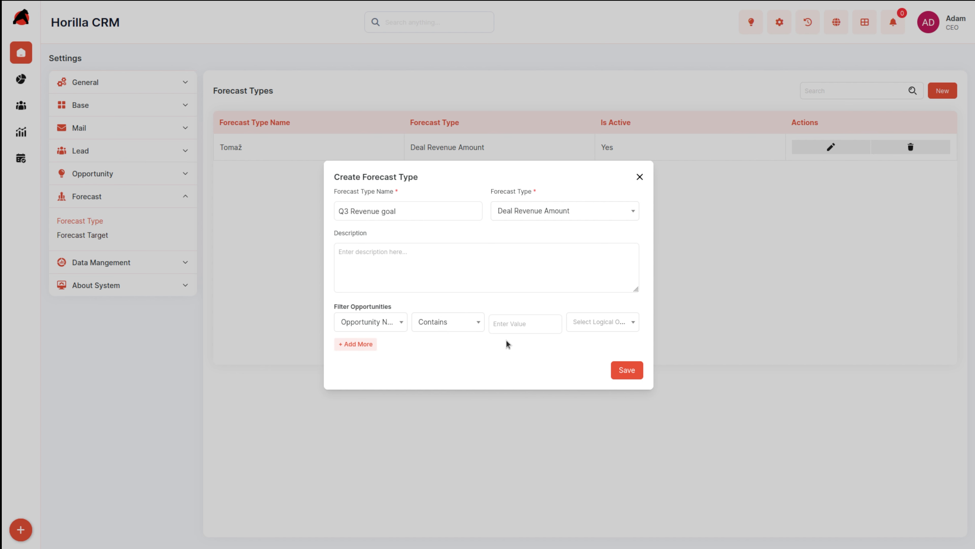
{"action": "left_click", "coordinate": [513, 323]}
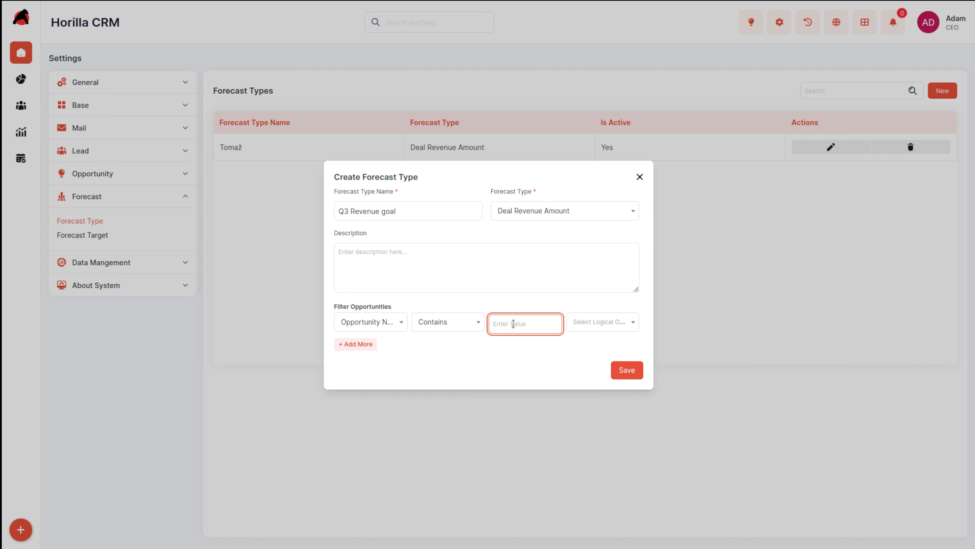
{"action": "type", "text": "adam"}
{"action": "left_click", "coordinate": [620, 323]}
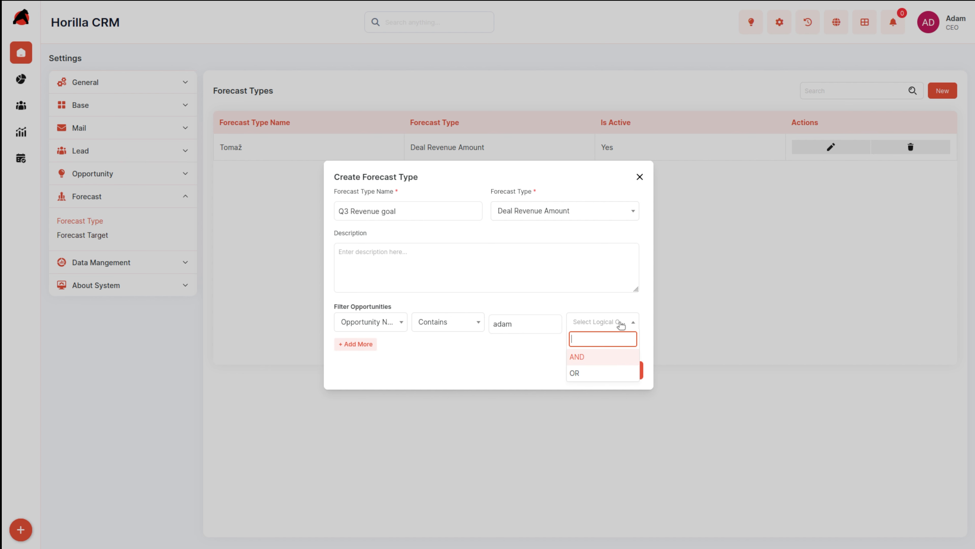
{"action": "left_click", "coordinate": [524, 358]}
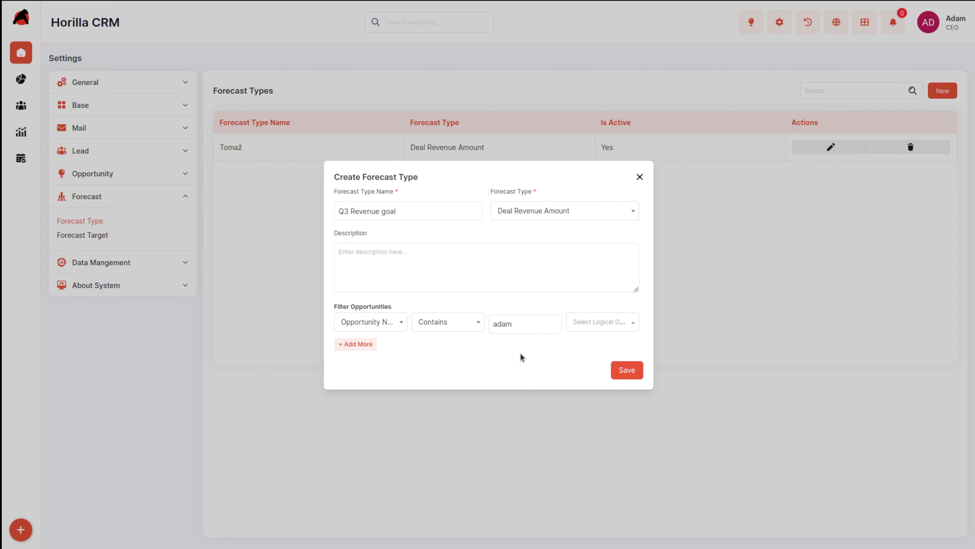
{"action": "left_click", "coordinate": [599, 327]}
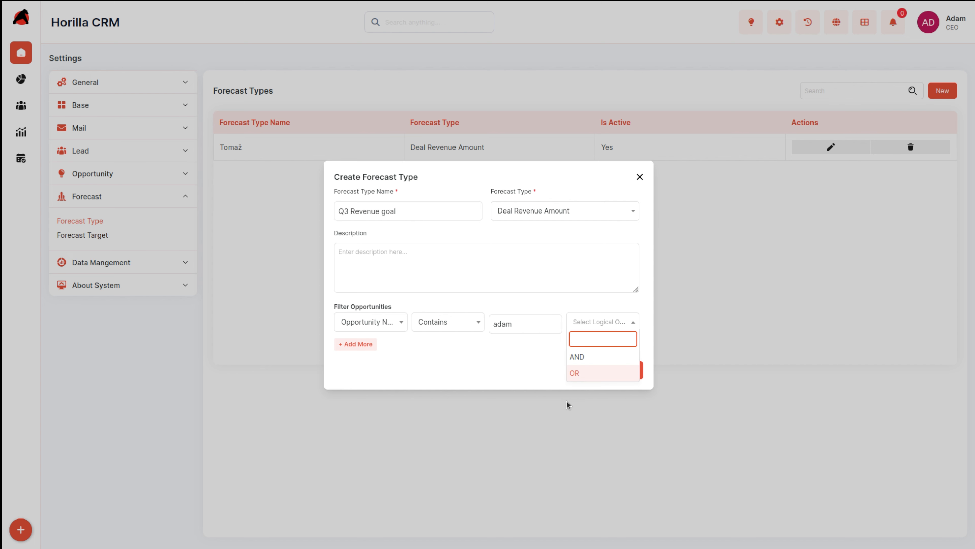
{"action": "left_click", "coordinate": [501, 349]}
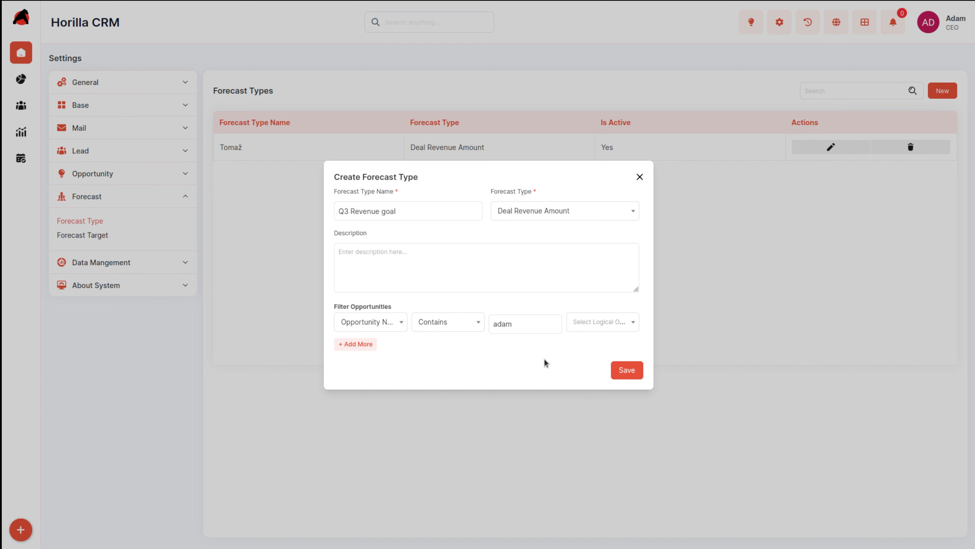
{"action": "left_click", "coordinate": [619, 372]}
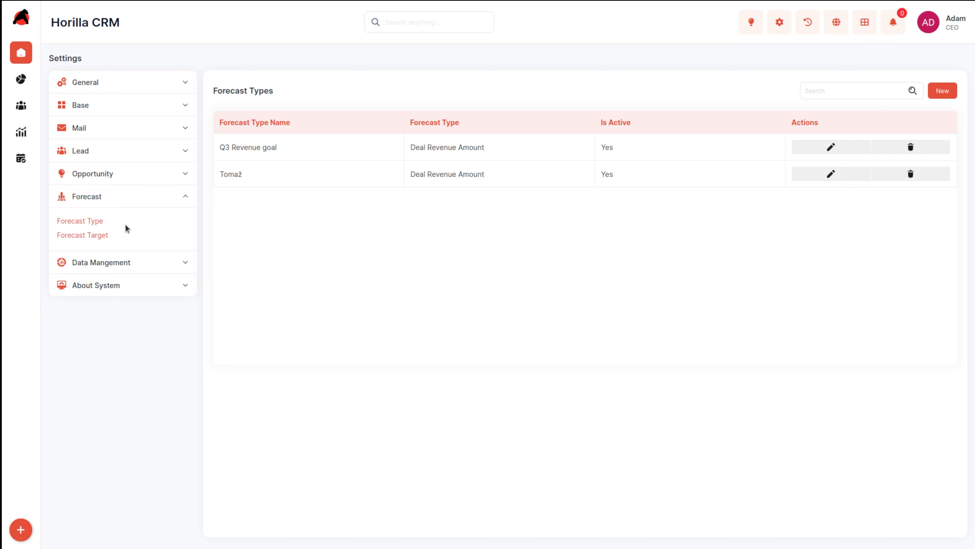
Step: Show the forecast targets for the Q3 Revenue goal type in FY 2025 - Period 11
{"action": "left_click", "coordinate": [94, 236]}
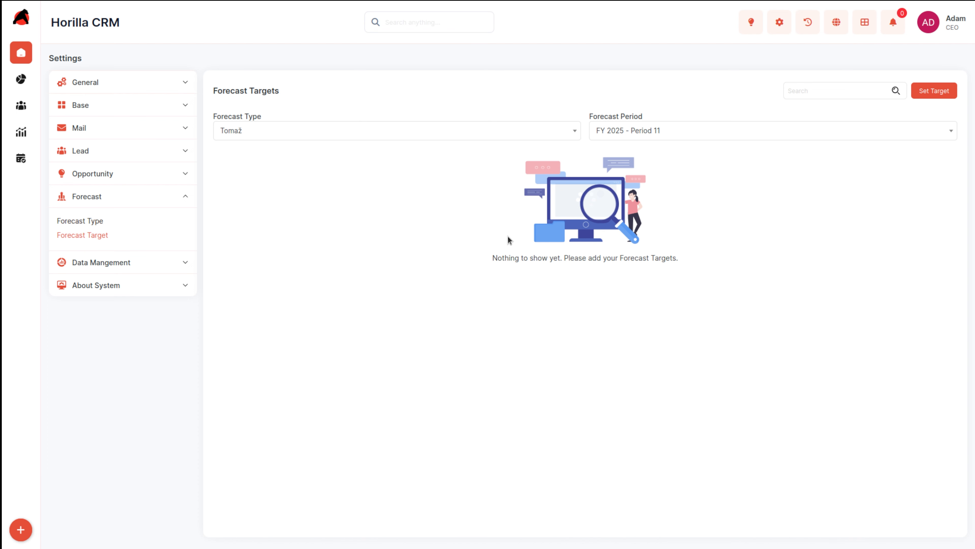
{"action": "left_click", "coordinate": [484, 131]}
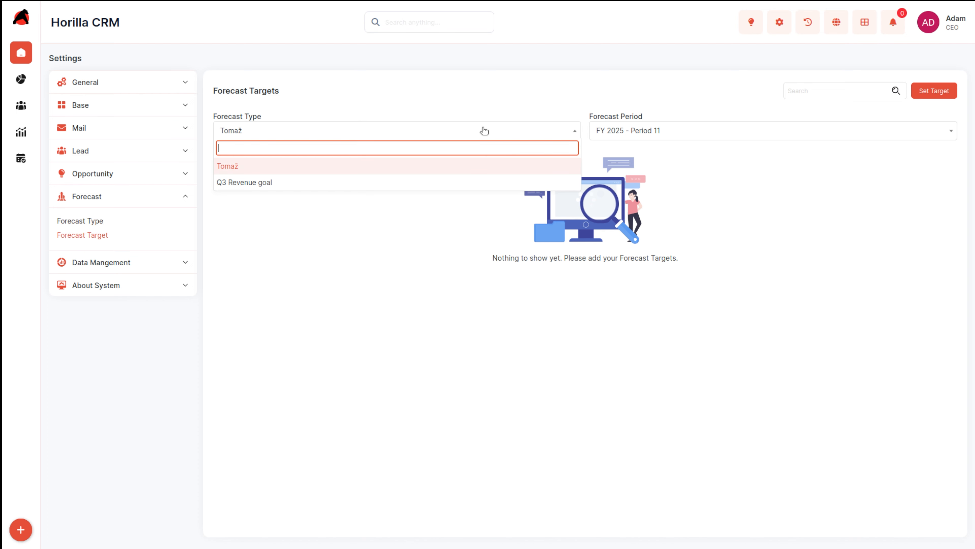
{"action": "left_click", "coordinate": [393, 184]}
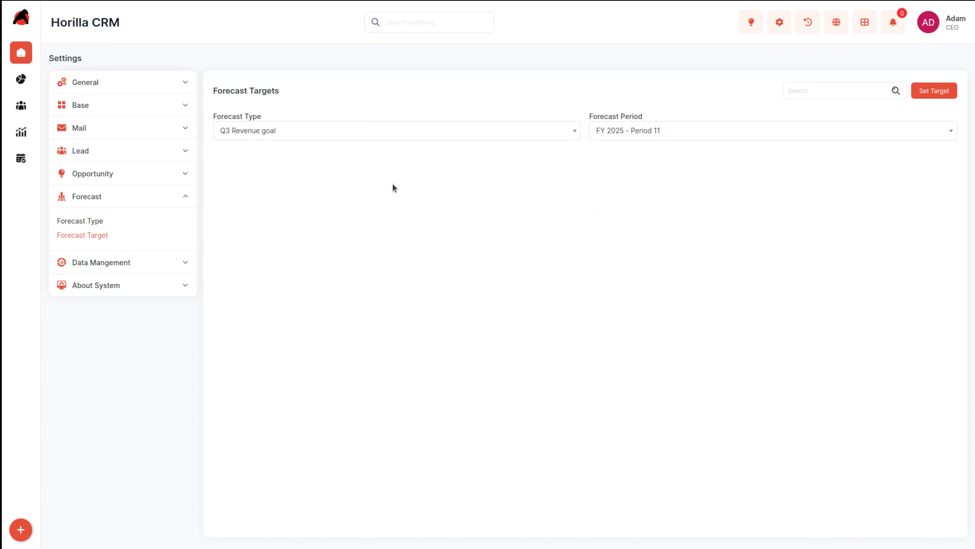
{"action": "left_click", "coordinate": [679, 131]}
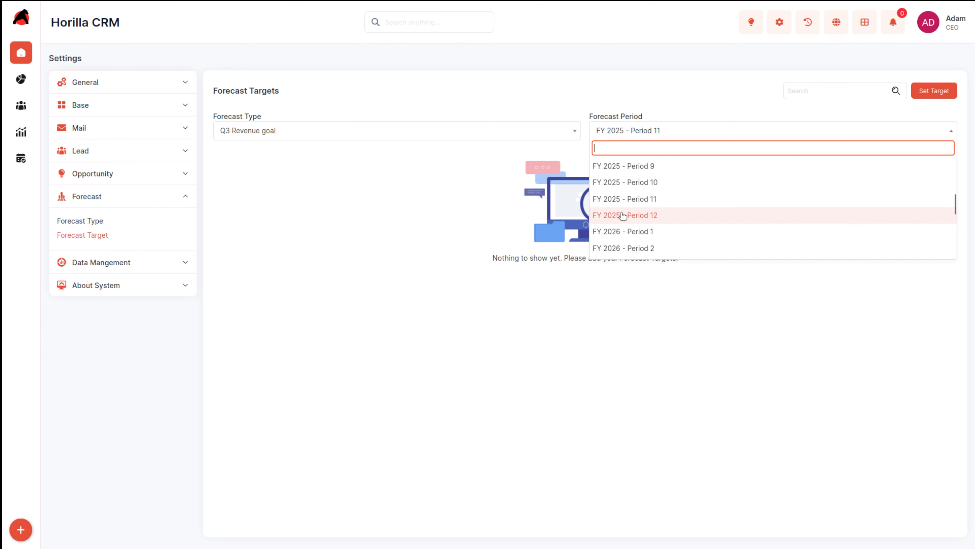
{"action": "left_click", "coordinate": [621, 200]}
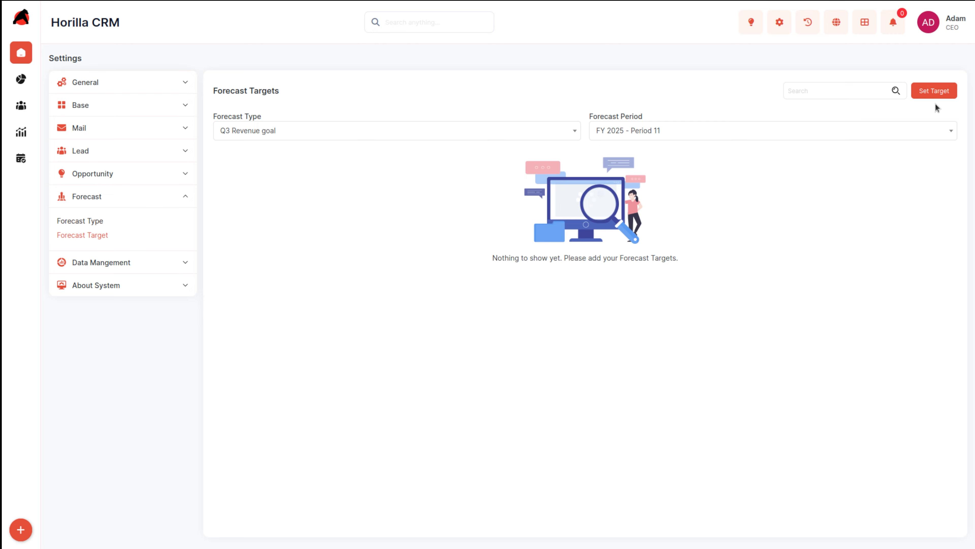
Step: Examine the user, period, forecast type and target amount options for a new forecast target, including an extra user row, and close the form unsaved
{"action": "left_click", "coordinate": [936, 92]}
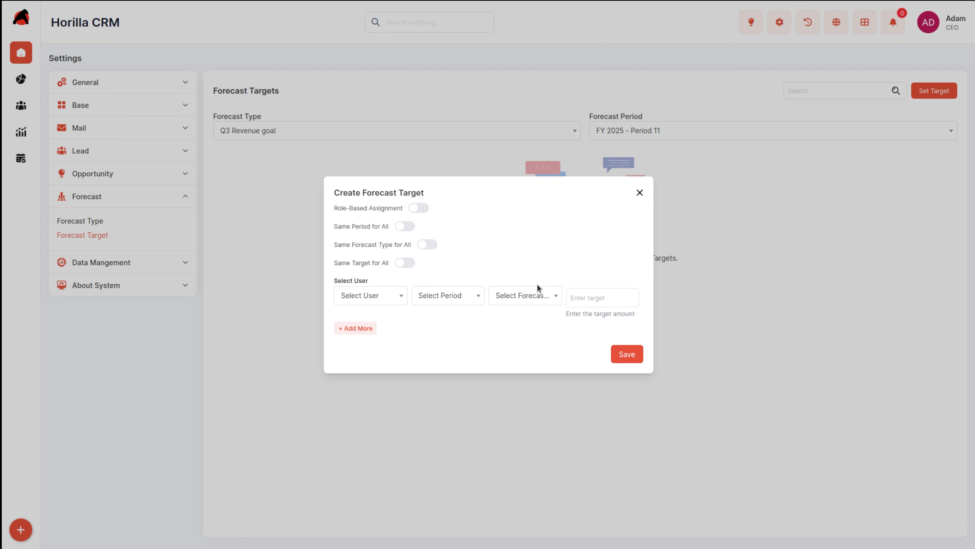
{"action": "left_click", "coordinate": [542, 295]}
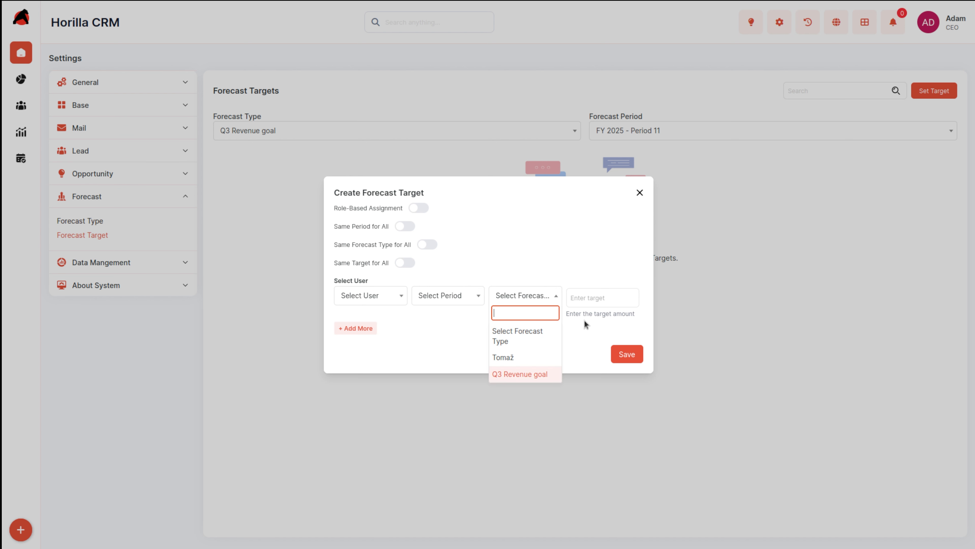
{"action": "left_click", "coordinate": [580, 335]}
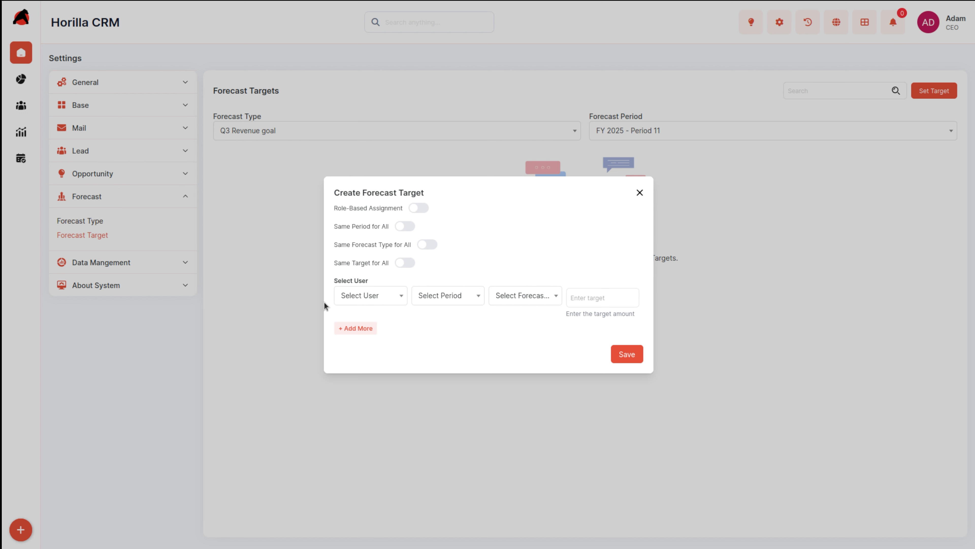
{"action": "left_click", "coordinate": [375, 300]}
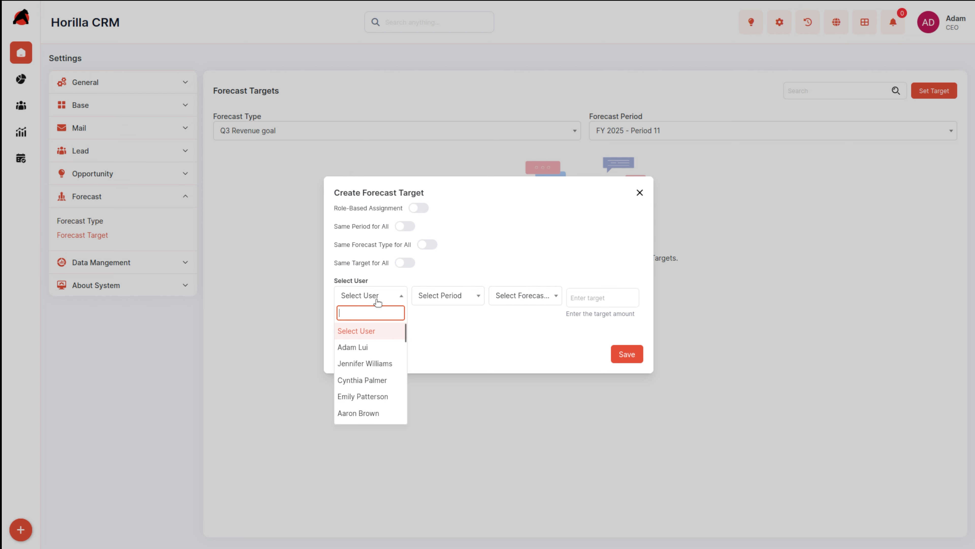
{"action": "left_click", "coordinate": [457, 300]}
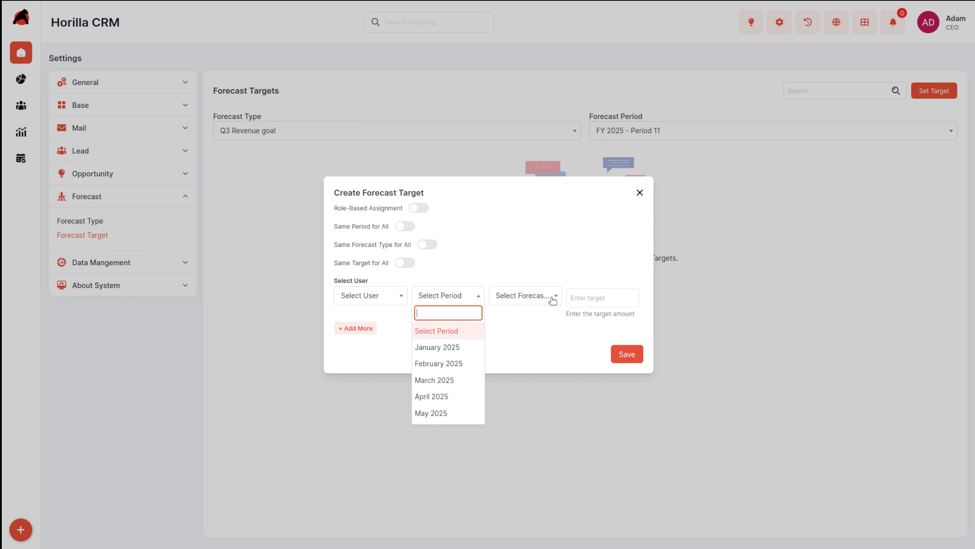
{"action": "left_click", "coordinate": [563, 337]}
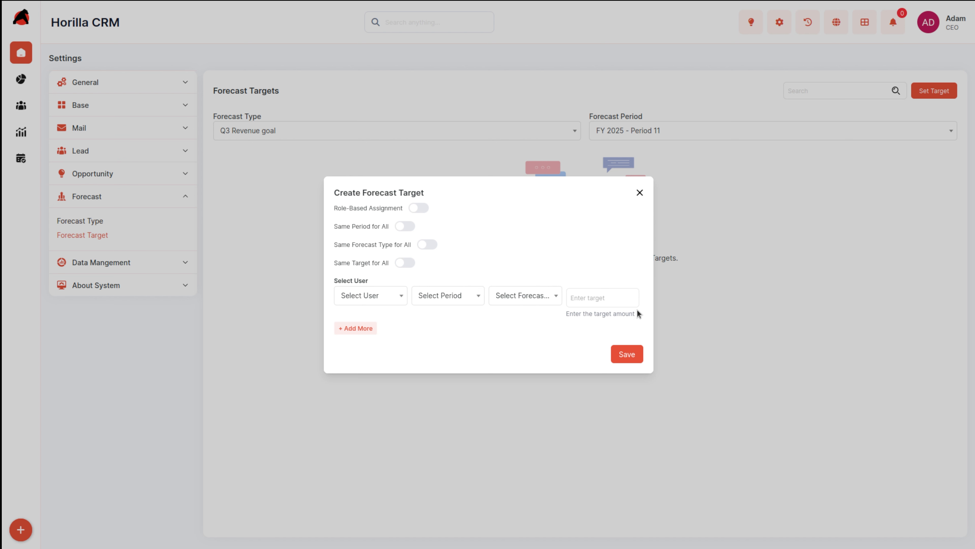
{"action": "left_click", "coordinate": [615, 303]}
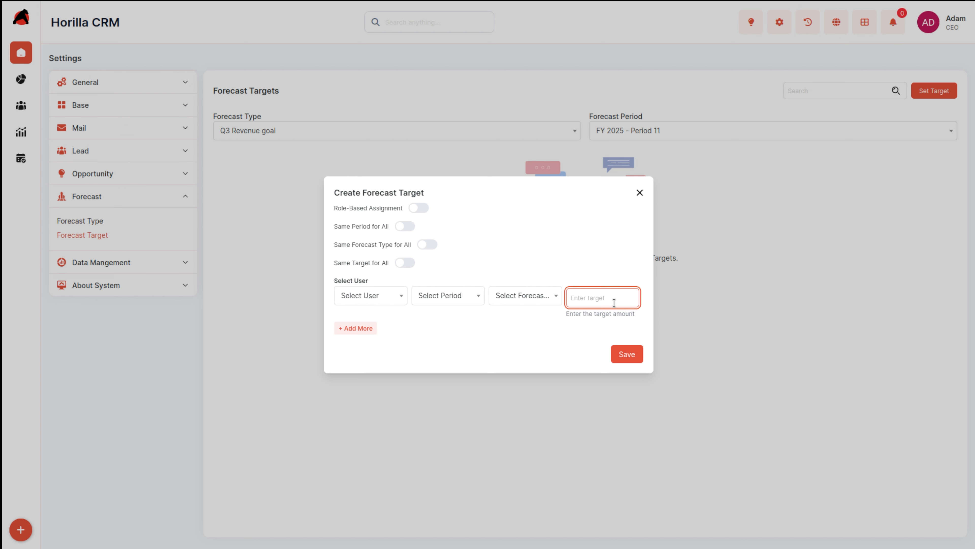
{"action": "left_click", "coordinate": [481, 319]}
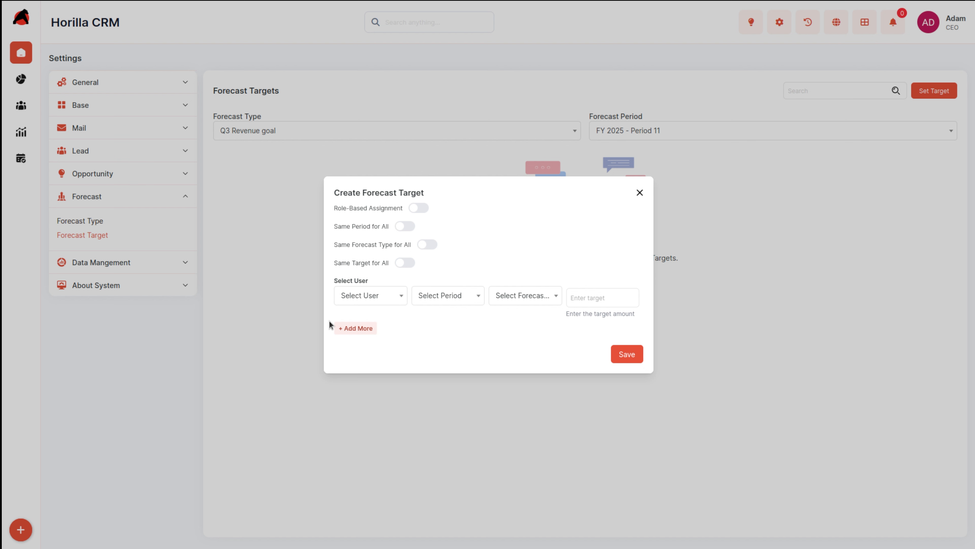
{"action": "left_click", "coordinate": [359, 336]}
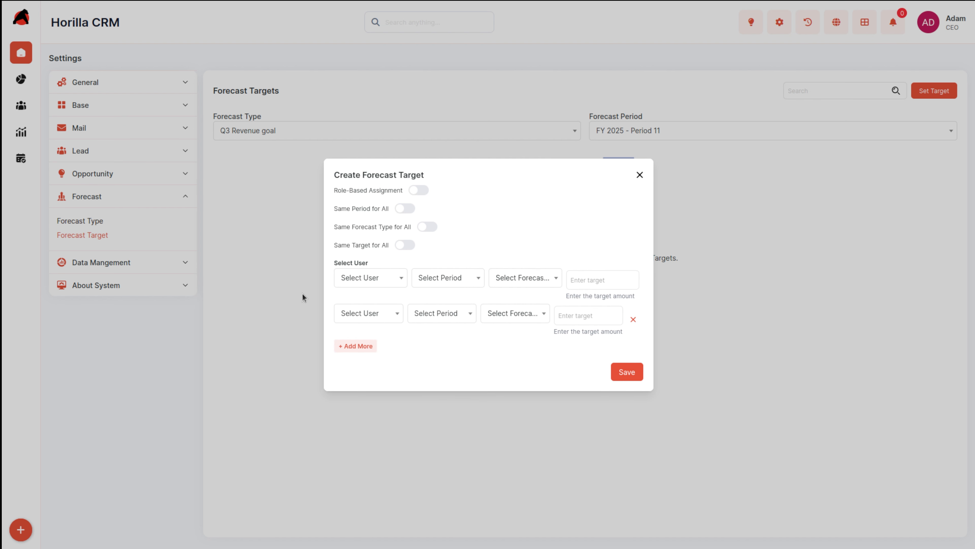
{"action": "left_click", "coordinate": [633, 319]}
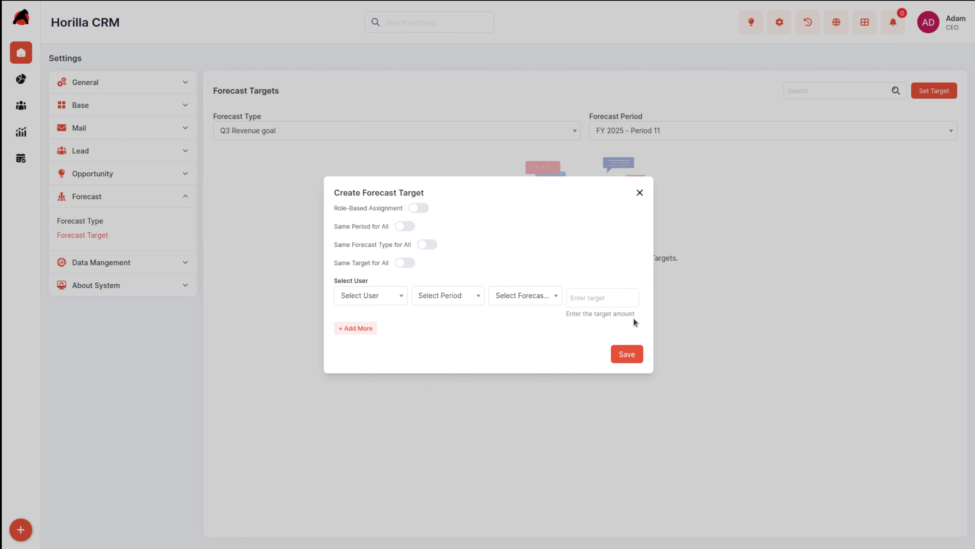
{"action": "left_click", "coordinate": [640, 193]}
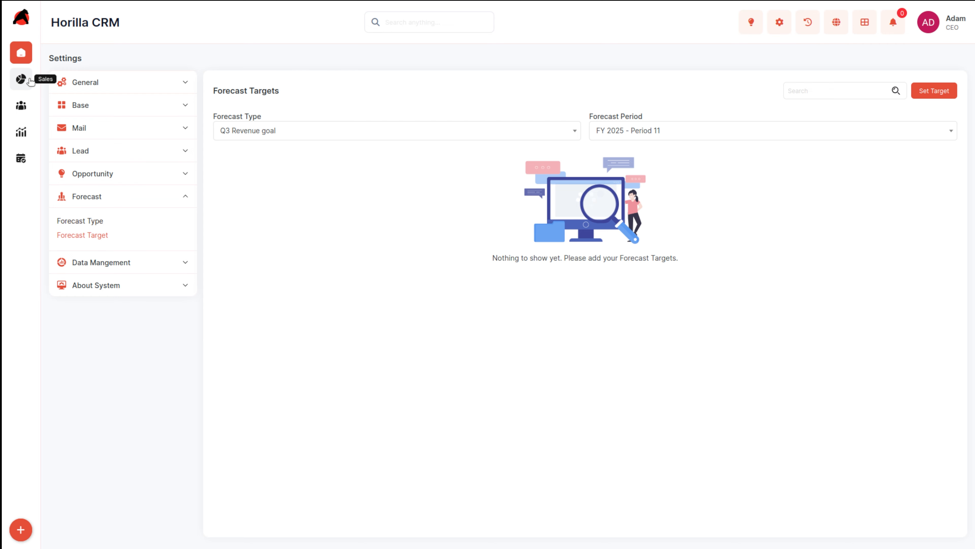
Step: Open the sales forecast for all users in FY 2025 and review the first forecast type's monthly figures
{"action": "left_click", "coordinate": [22, 79]}
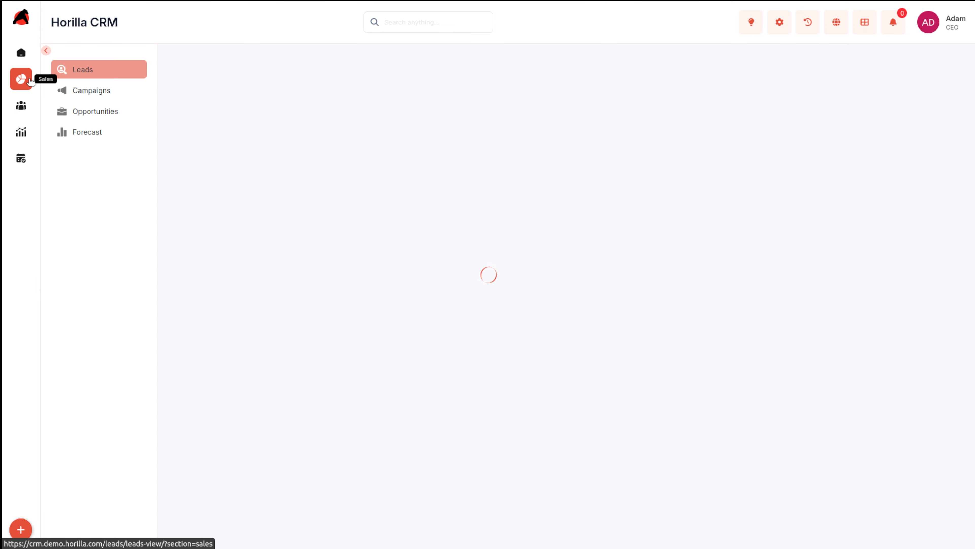
{"action": "left_click", "coordinate": [110, 131]}
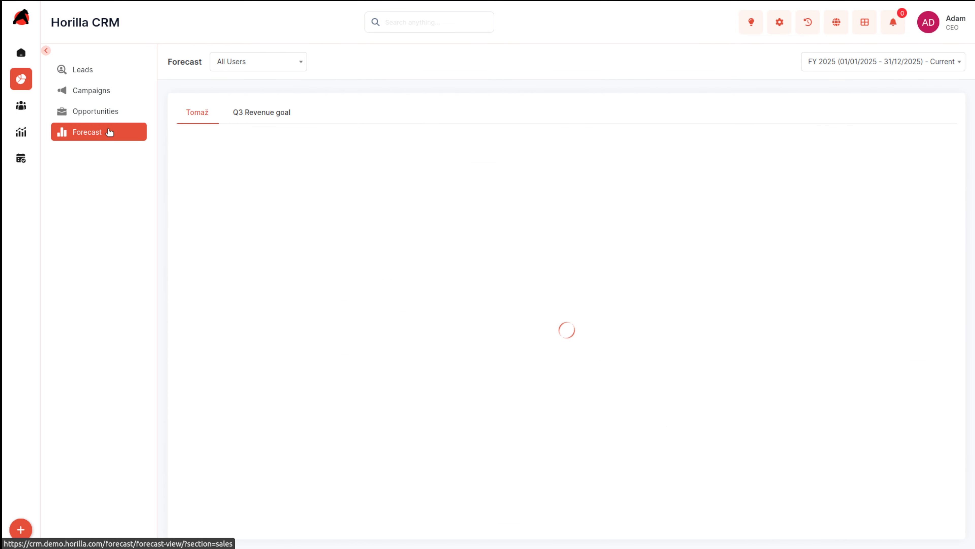
{"action": "left_click", "coordinate": [255, 122]}
{"action": "left_click", "coordinate": [195, 112]}
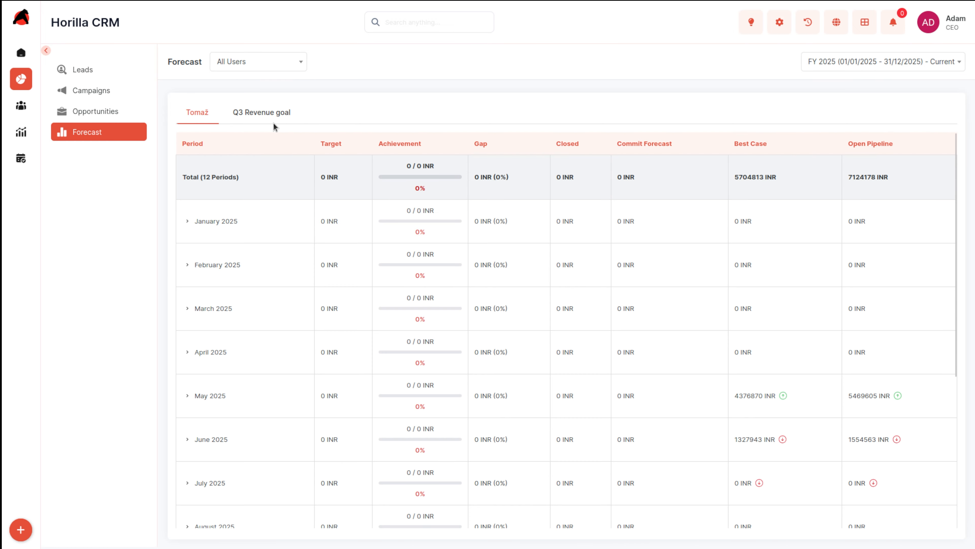
{"action": "scroll", "coordinate": [335, 352], "scroll_direction": "down", "scroll_amount": 5}
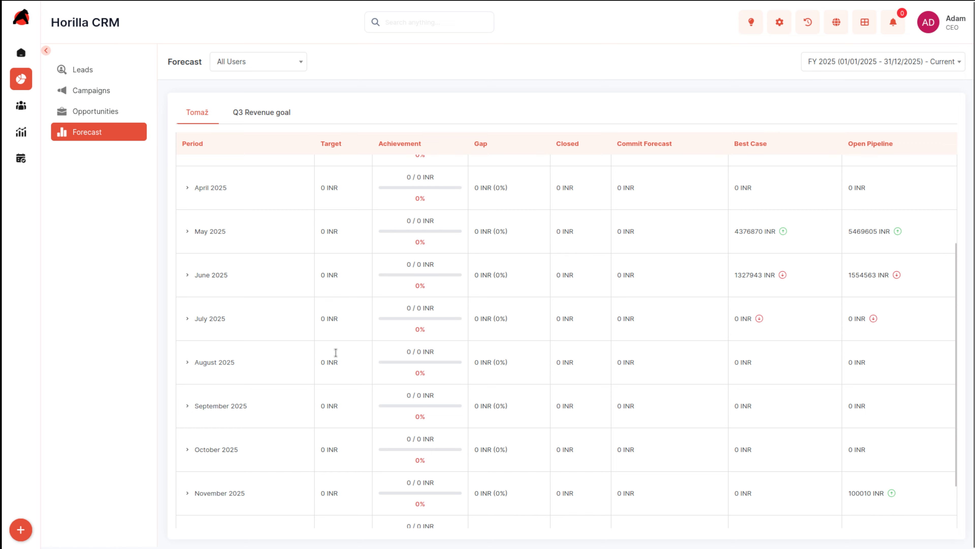
{"action": "scroll", "coordinate": [335, 351], "scroll_direction": "up", "scroll_amount": 5}
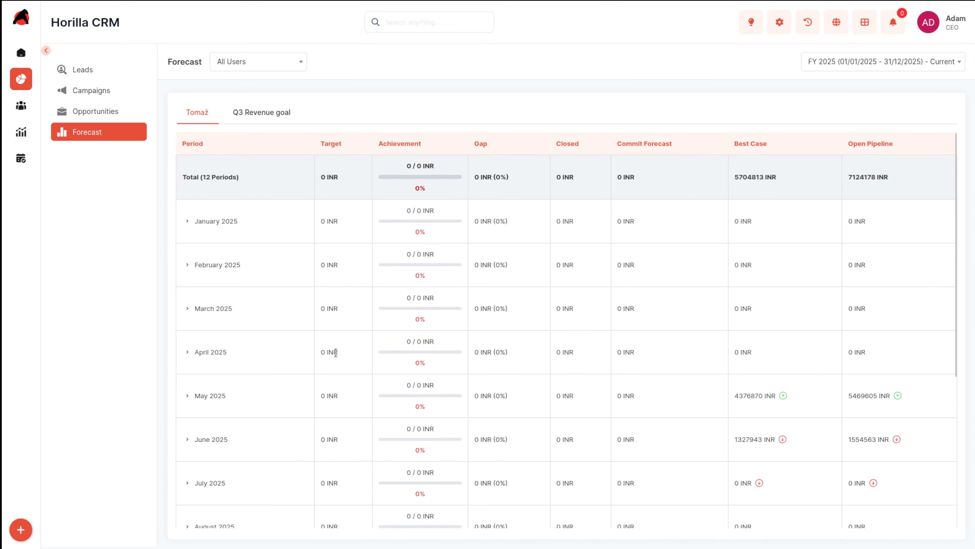
Step: Review the Q3 Revenue goal forecast across all FY 2025 months
{"action": "left_click", "coordinate": [267, 117]}
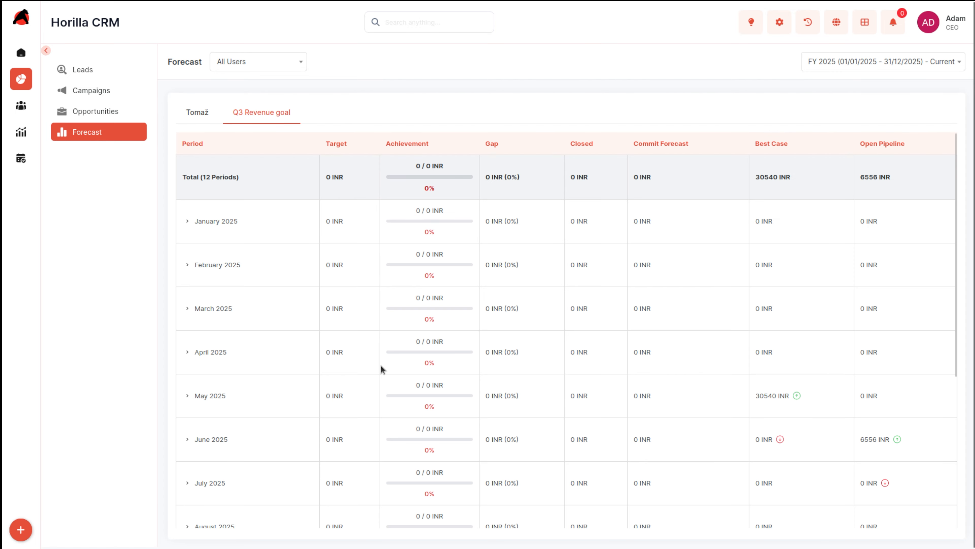
{"action": "scroll", "coordinate": [381, 366], "scroll_direction": "down", "scroll_amount": 5}
{"action": "scroll", "coordinate": [381, 365], "scroll_direction": "up", "scroll_amount": 5}
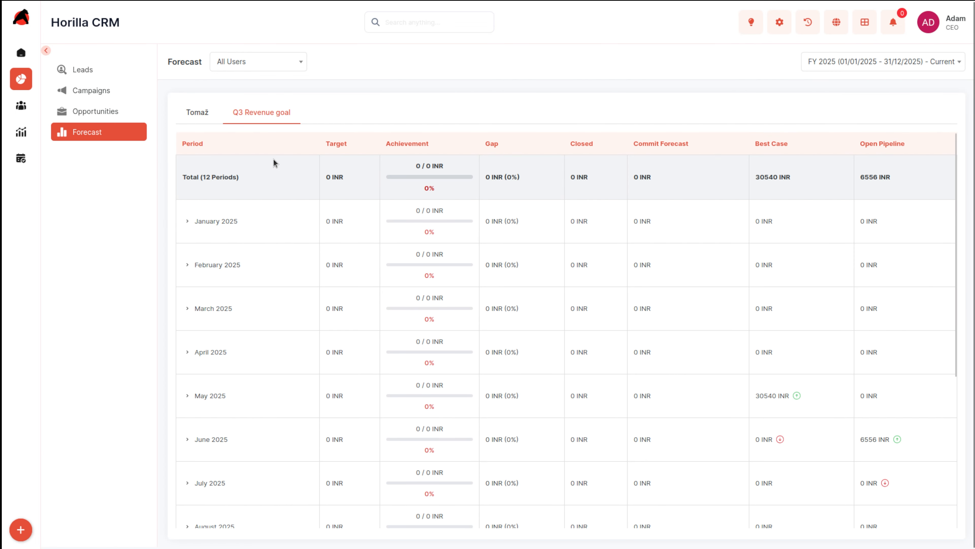
Step: Return to the first forecast type and check the available fiscal years without changing the selection
{"action": "left_click", "coordinate": [198, 116]}
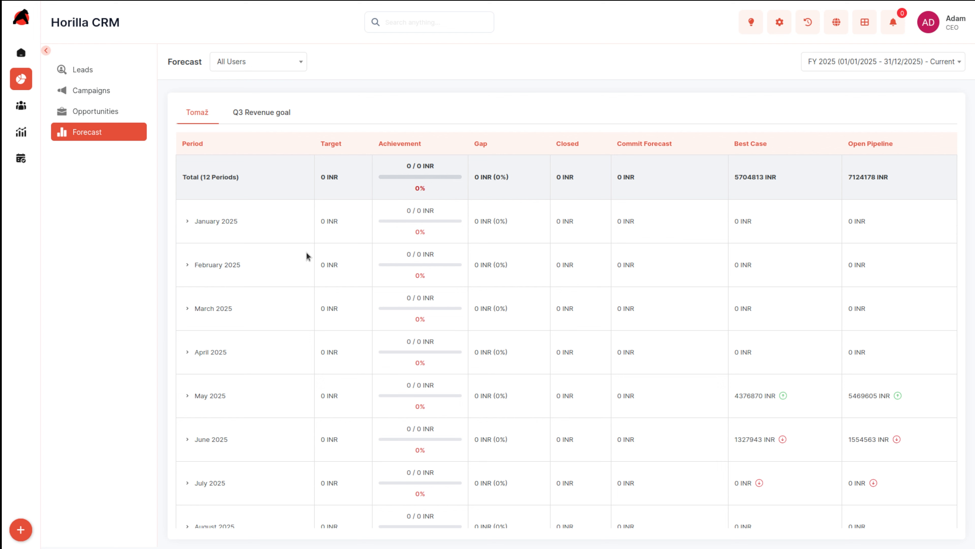
{"action": "left_click", "coordinate": [890, 63]}
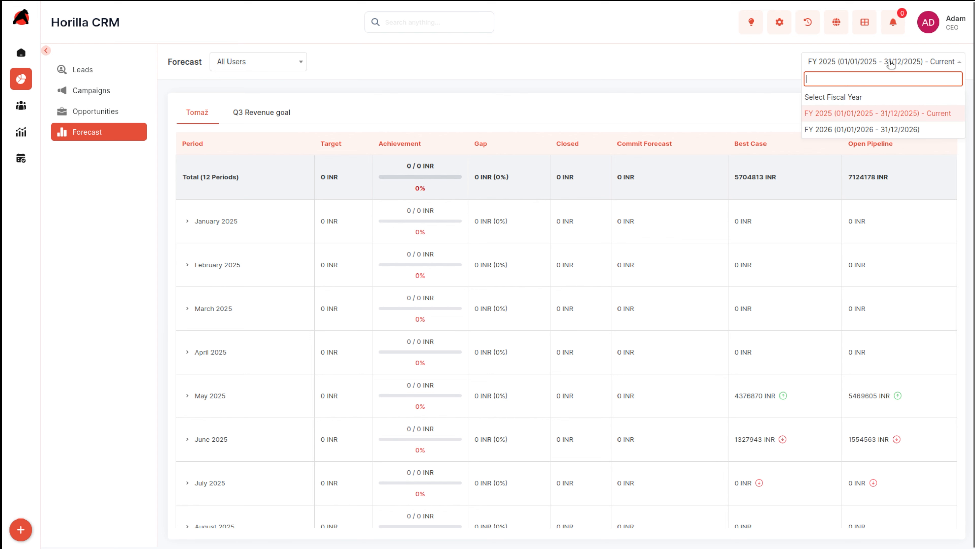
{"action": "left_click", "coordinate": [725, 84]}
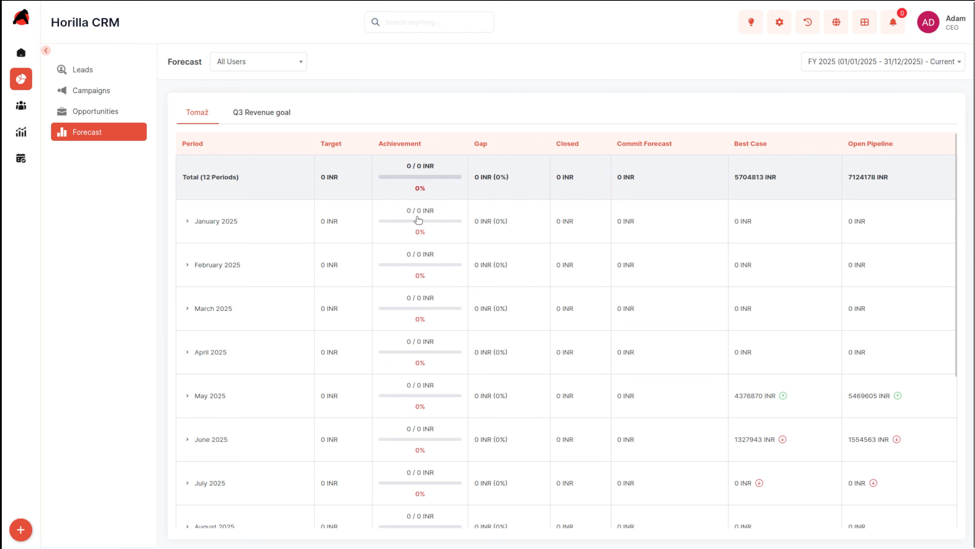
Step: Examine the month-to-month change indicators for the Best Case amounts in May and June 2025
{"action": "scroll", "coordinate": [483, 464], "scroll_direction": "down", "scroll_amount": 3}
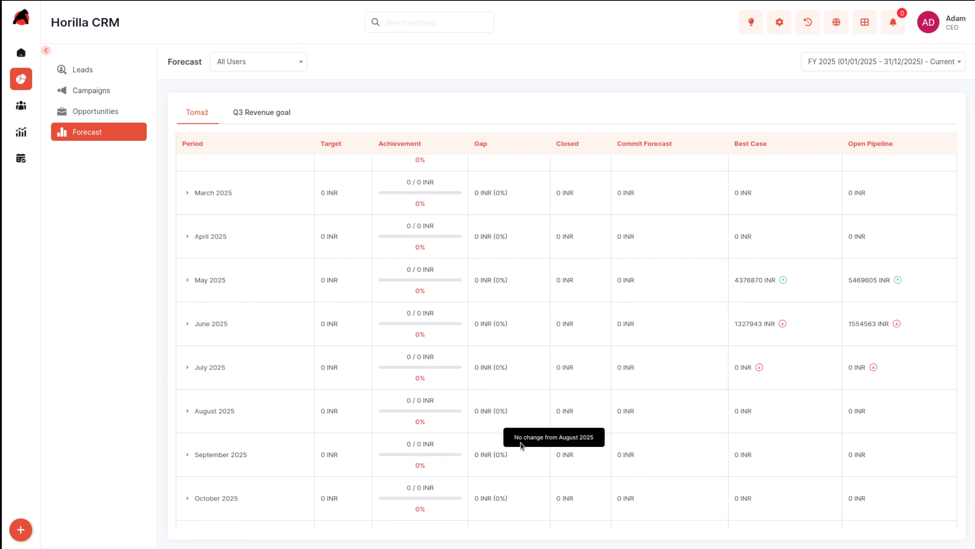
{"action": "scroll", "coordinate": [520, 442], "scroll_direction": "down", "scroll_amount": 1}
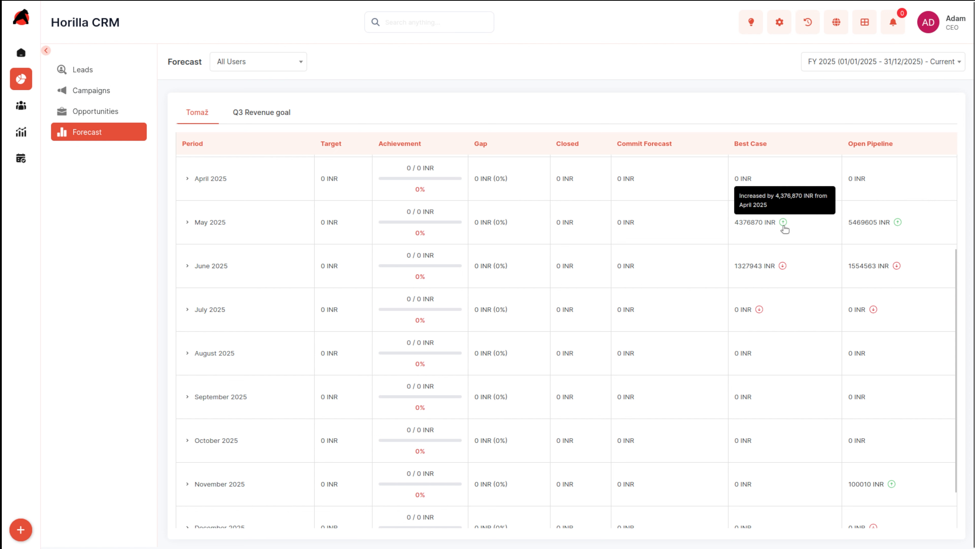
{"action": "mouse_move", "coordinate": [783, 266]}
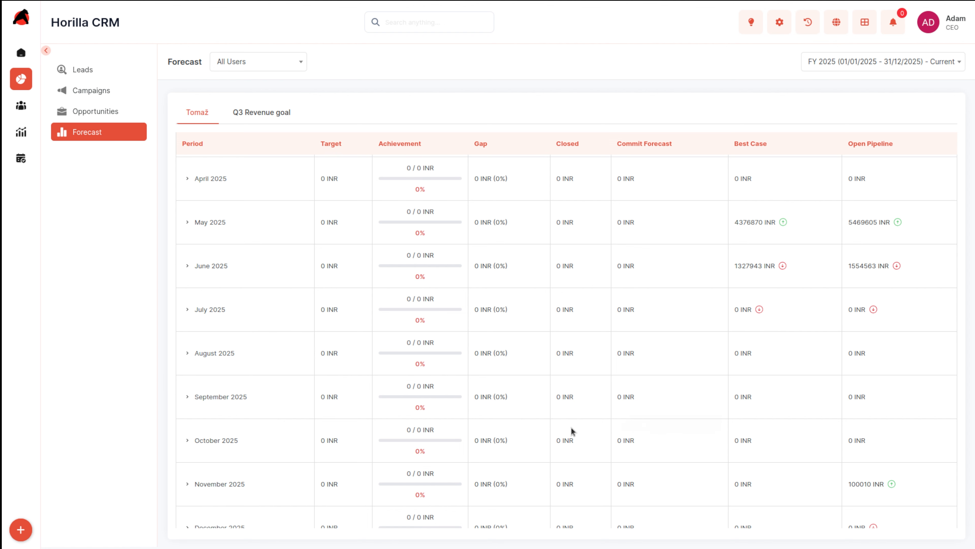
Step: Expand July 2025 and January 2025 in turn to view their per-user breakdowns, collapsing each again
{"action": "left_click", "coordinate": [188, 310]}
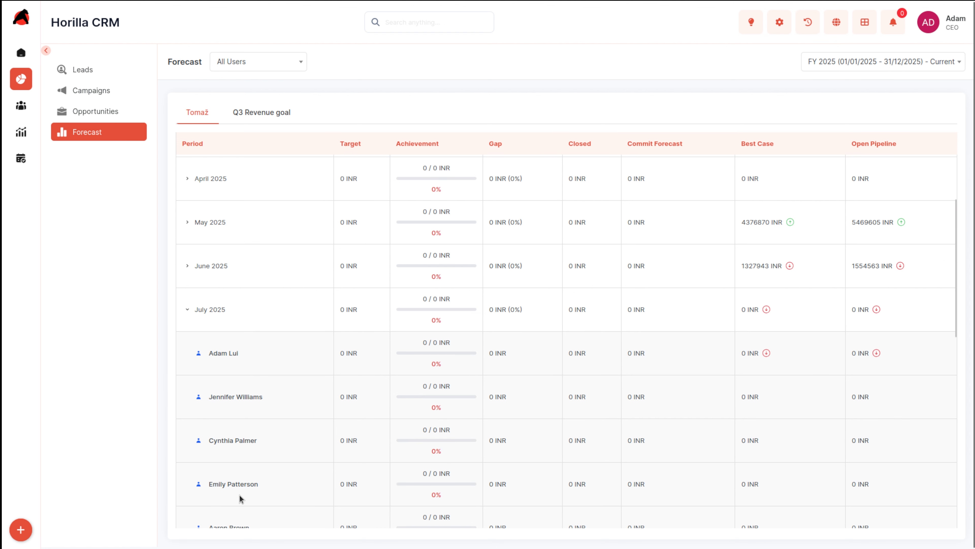
{"action": "scroll", "coordinate": [239, 496], "scroll_direction": "down", "scroll_amount": 5}
{"action": "scroll", "coordinate": [239, 495], "scroll_direction": "up", "scroll_amount": 8}
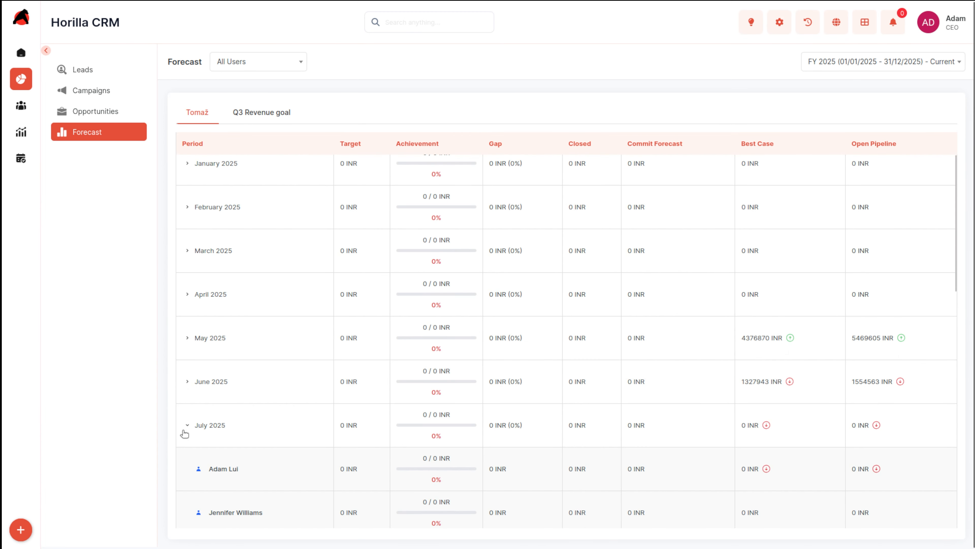
{"action": "left_click", "coordinate": [187, 427]}
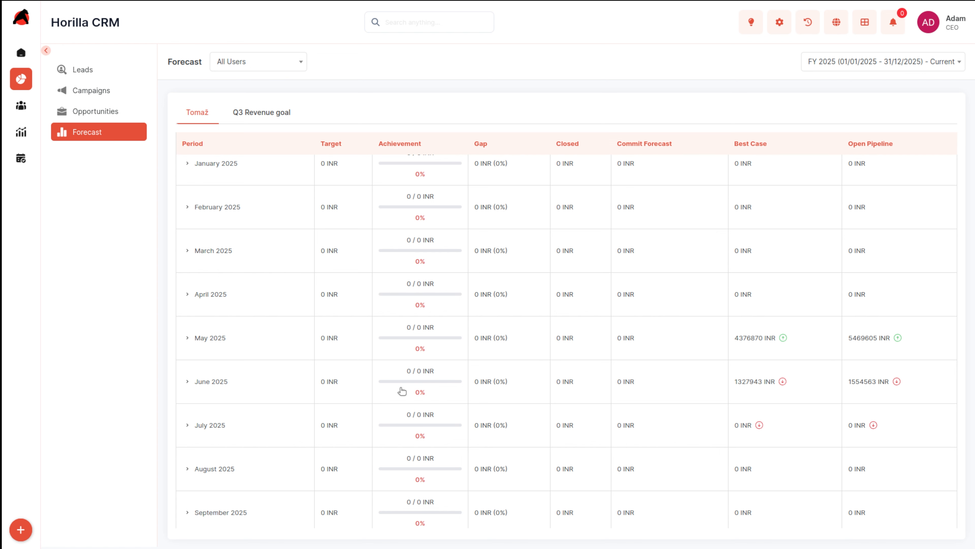
{"action": "left_click", "coordinate": [187, 164]}
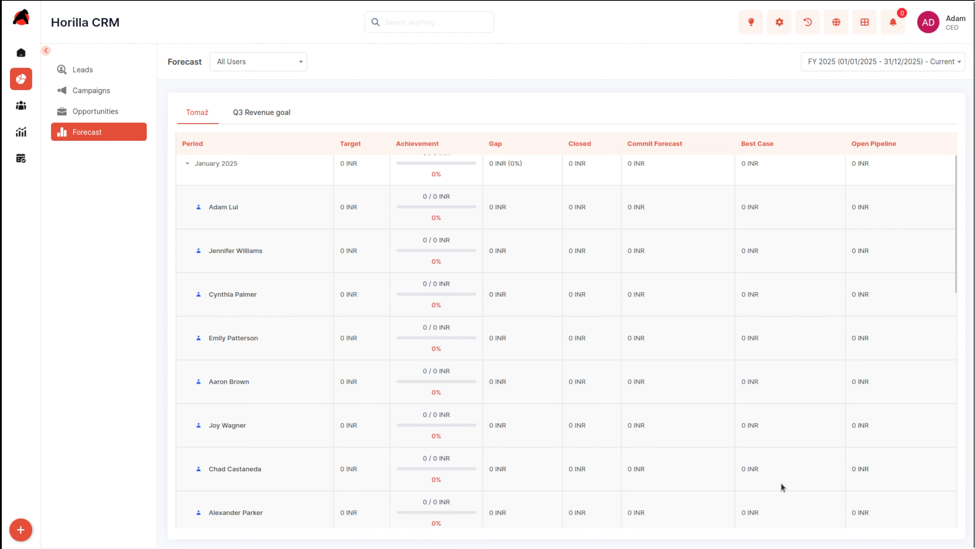
{"action": "left_click", "coordinate": [188, 163]}
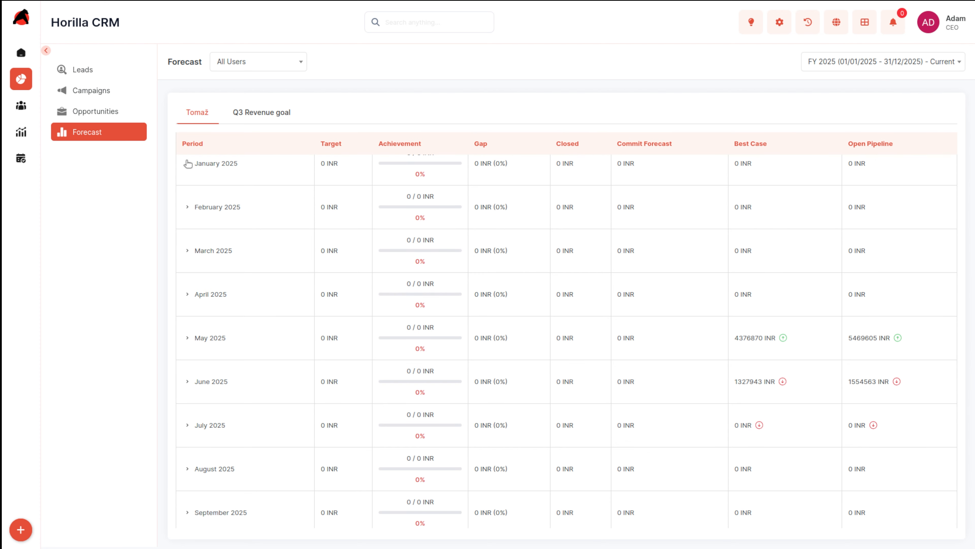
Step: Compare how the Best Case and Open Pipeline amounts for May and June 2025 differ from the preceding months
{"action": "scroll", "coordinate": [783, 369], "scroll_direction": "down", "scroll_amount": 2}
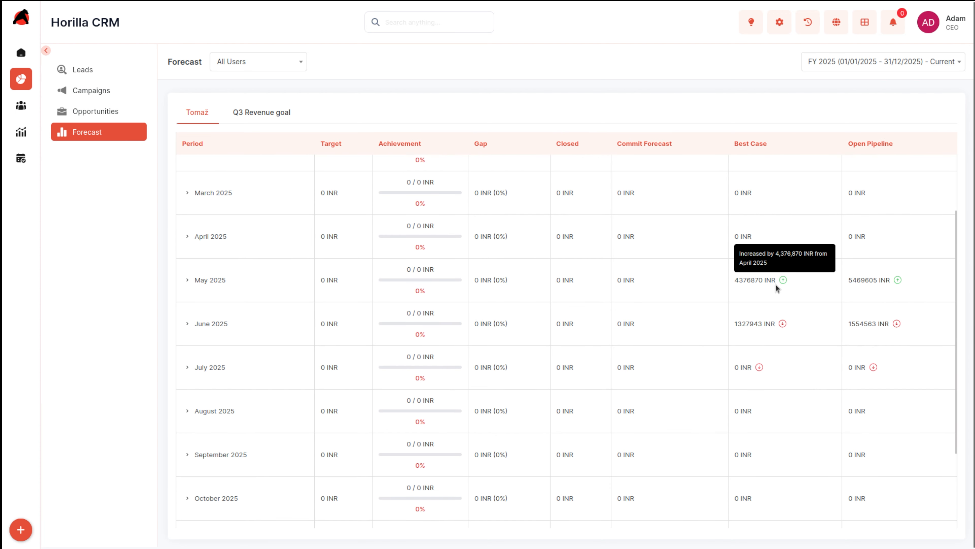
{"action": "mouse_move", "coordinate": [783, 280]}
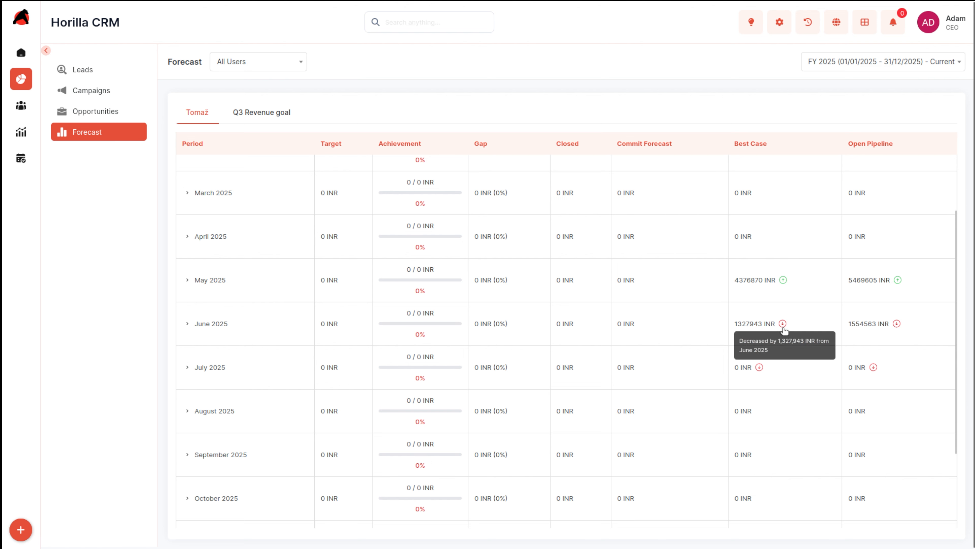
{"action": "mouse_move", "coordinate": [784, 327]}
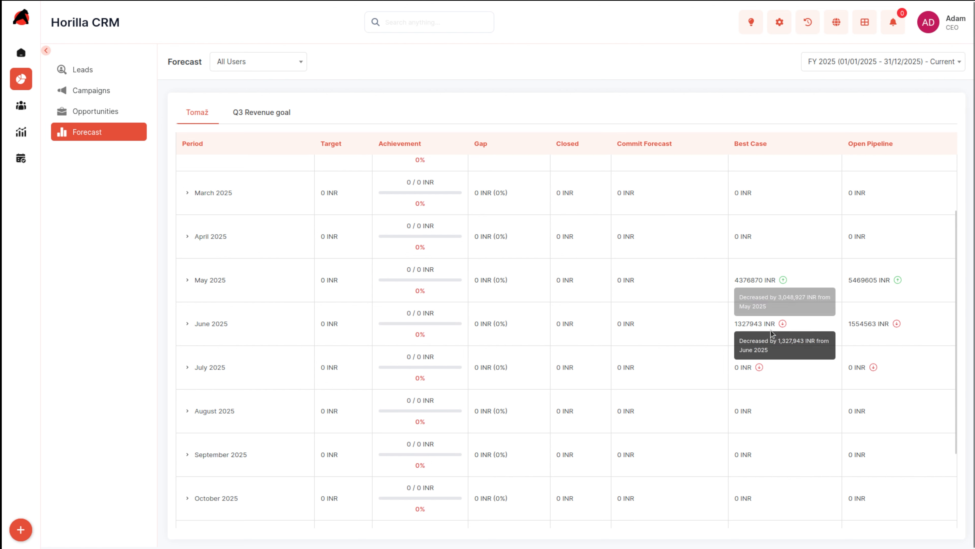
{"action": "mouse_move", "coordinate": [863, 277]}
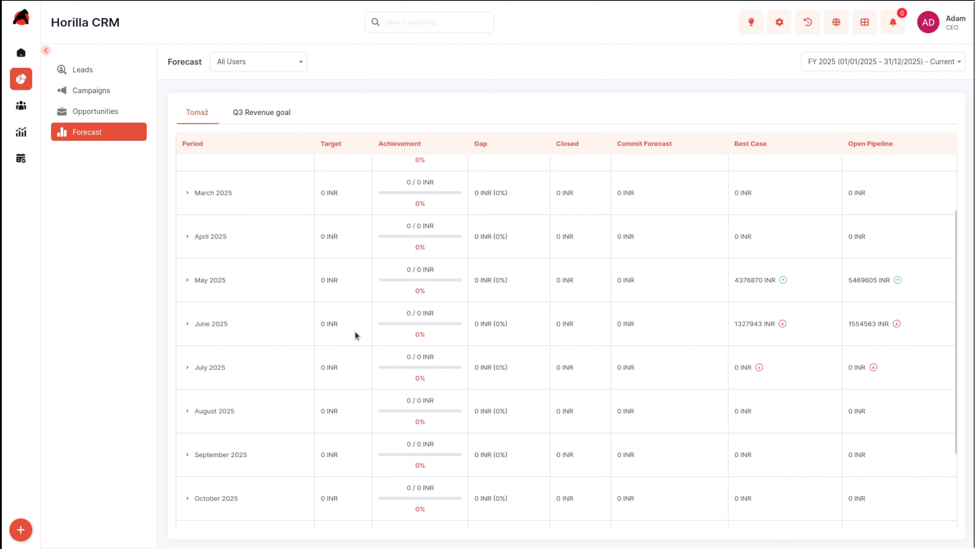
Step: Limit the forecast to My Forecast and review its monthly figures through December 2025
{"action": "left_click", "coordinate": [262, 67]}
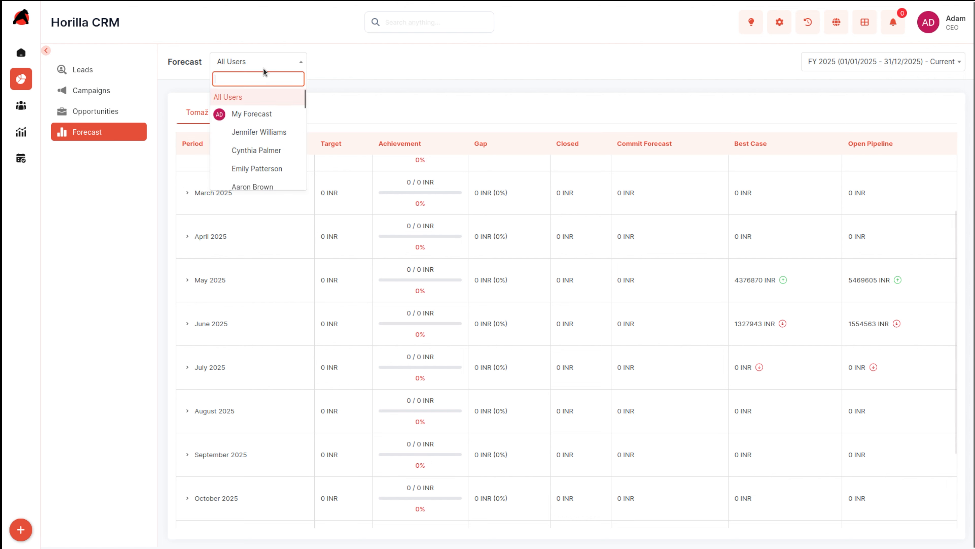
{"action": "left_click", "coordinate": [274, 115]}
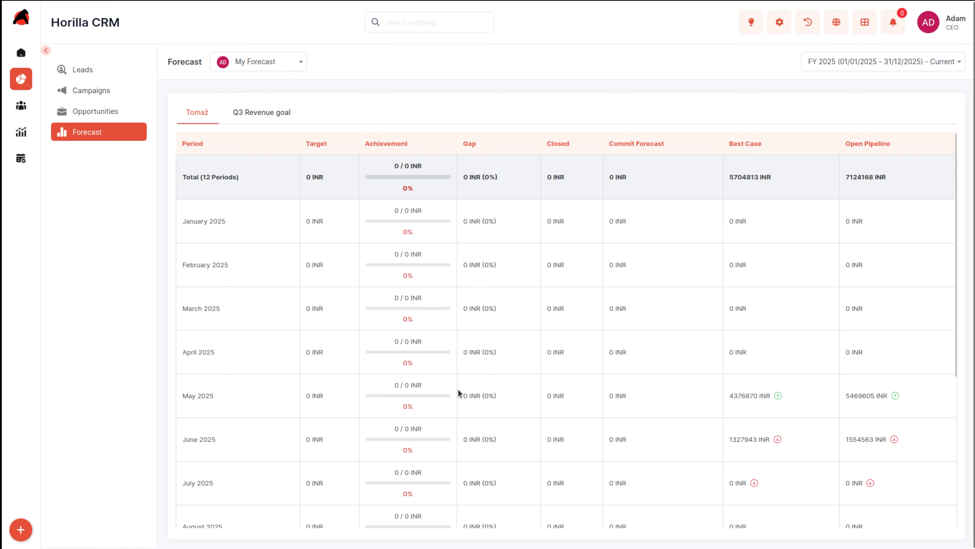
{"action": "scroll", "coordinate": [459, 392], "scroll_direction": "down", "scroll_amount": 5}
{"action": "scroll", "coordinate": [459, 392], "scroll_direction": "up", "scroll_amount": 5}
{"action": "scroll", "coordinate": [474, 340], "scroll_direction": "down", "scroll_amount": 5}
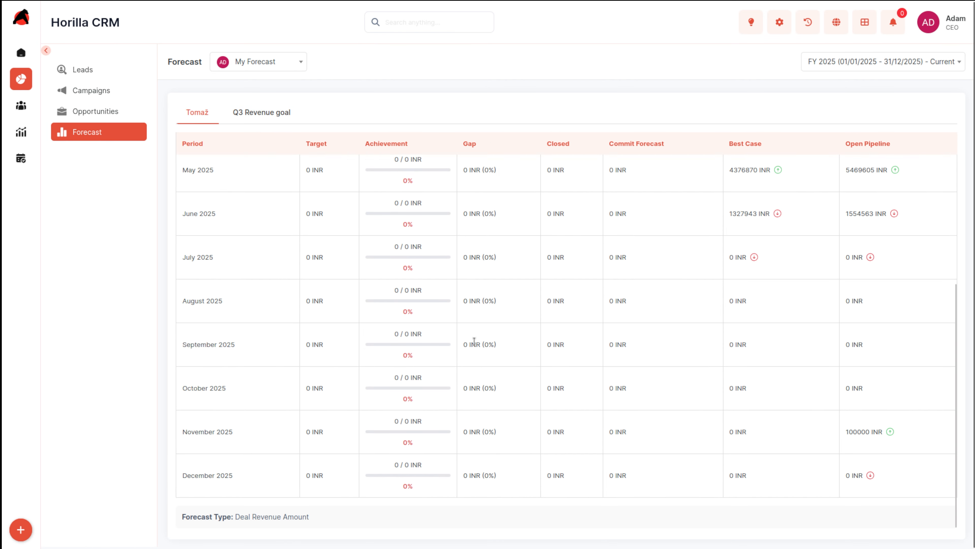